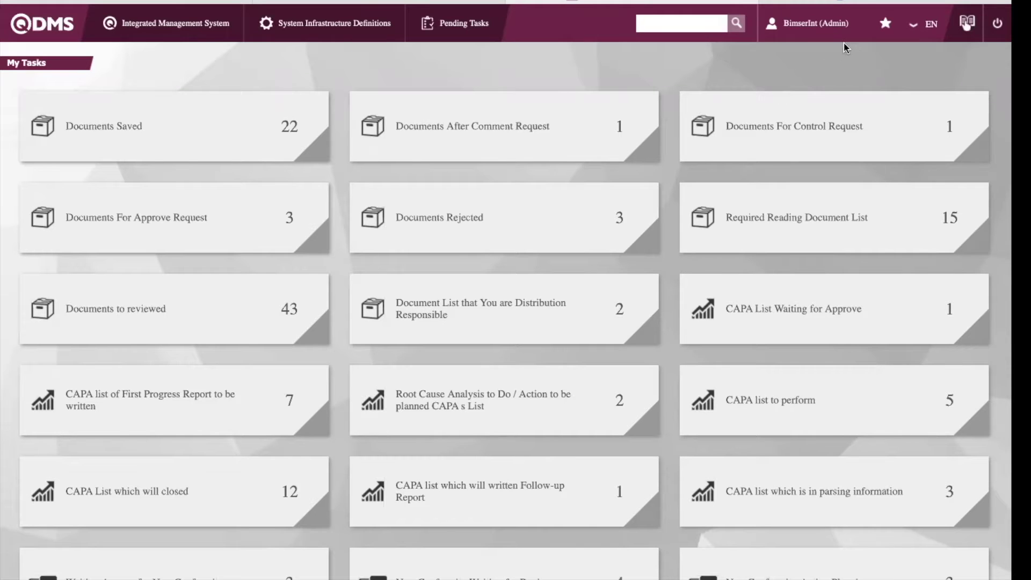
# Open and then close the user account menu on the My Tasks dashboard
pyautogui.click(838, 27)
pyautogui.click(953, 71)
# View the pending-approval documents, then close that list and scroll back to the dashboard top
pyautogui.click(157, 220)
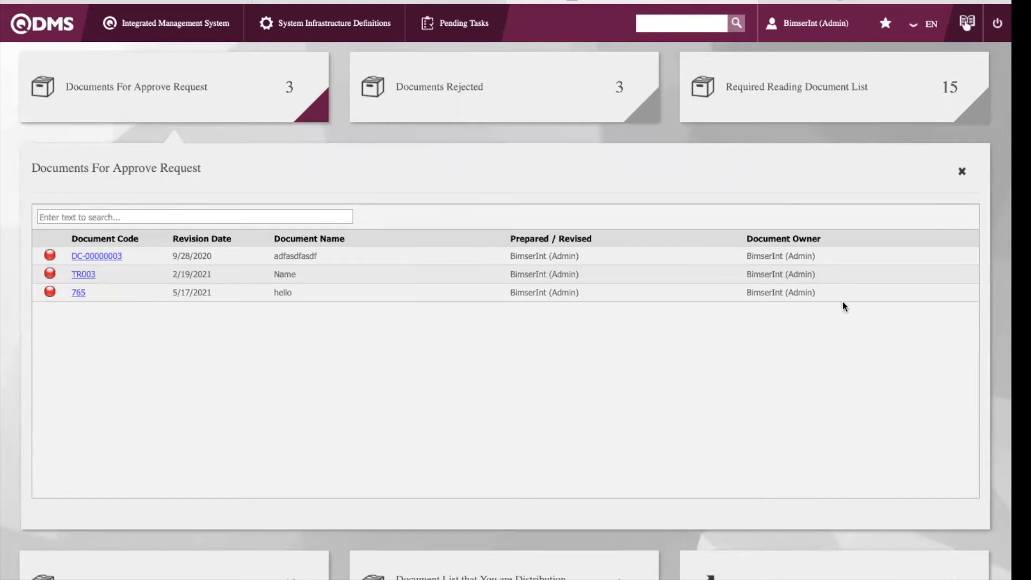
pyautogui.click(962, 172)
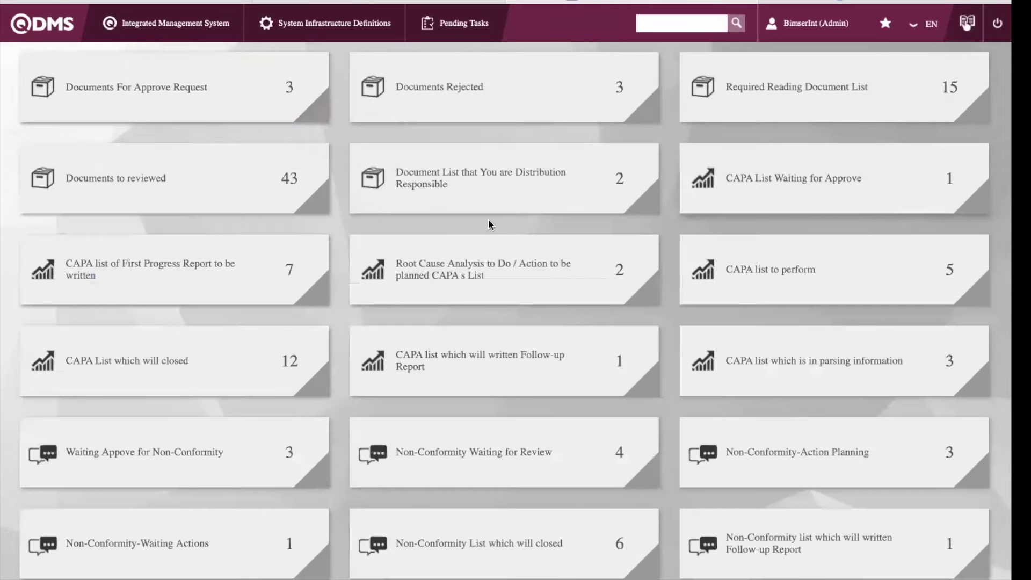
pyautogui.scroll(3, 299, 242)
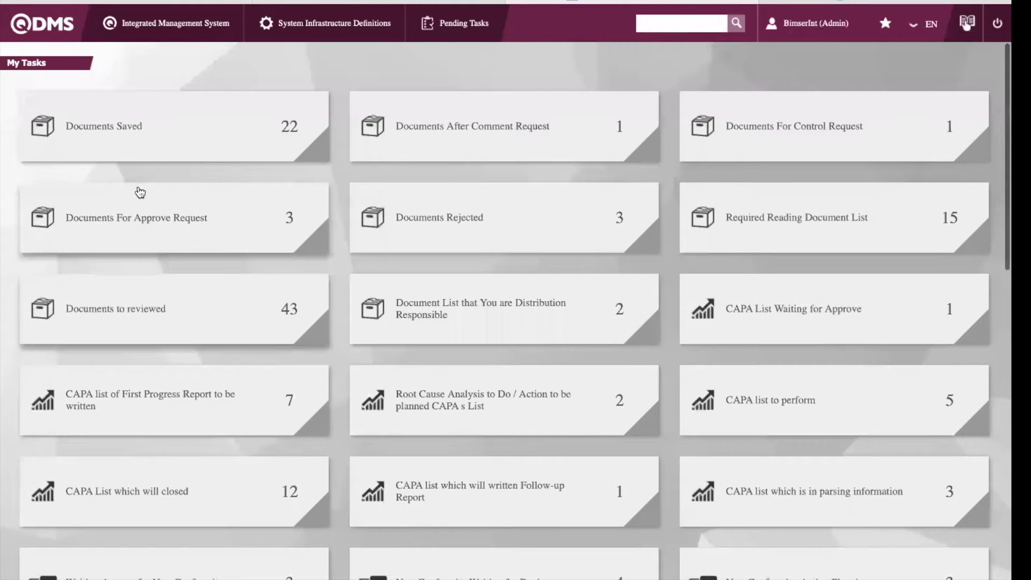
# Go to Integrated Management System > Controlled Document Management > View Document
pyautogui.click(178, 22)
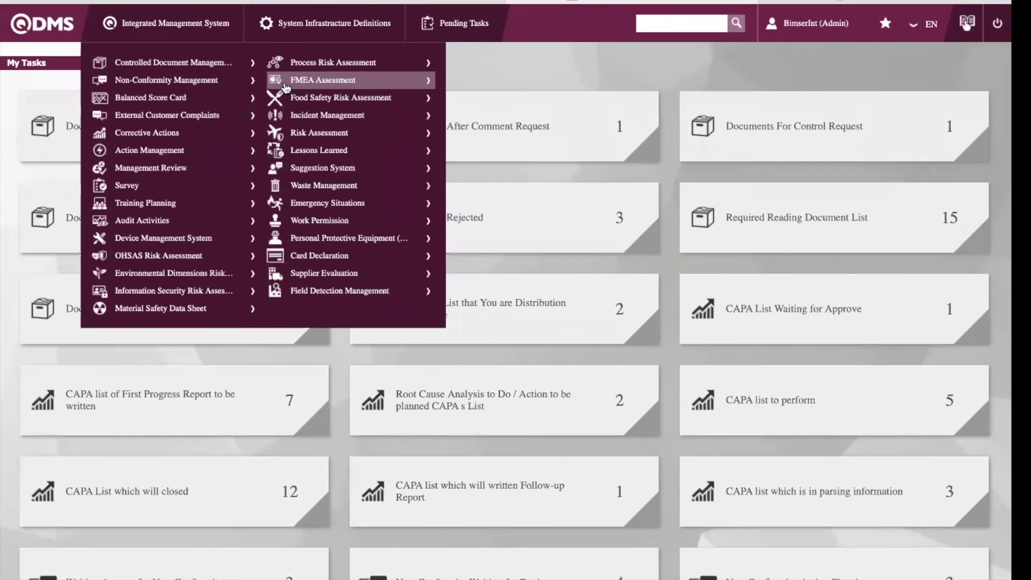
pyautogui.moveTo(239, 63)
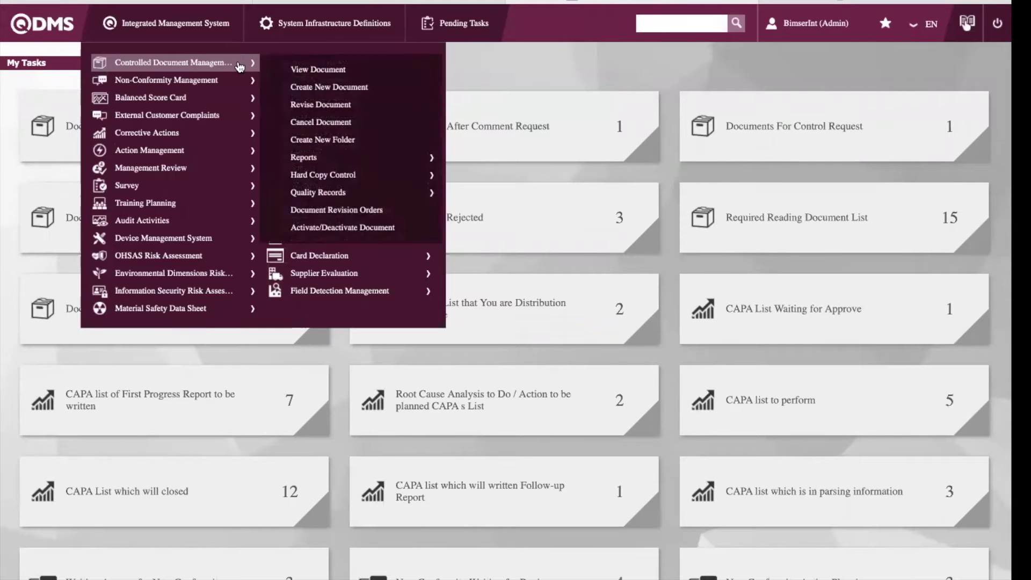
pyautogui.click(309, 73)
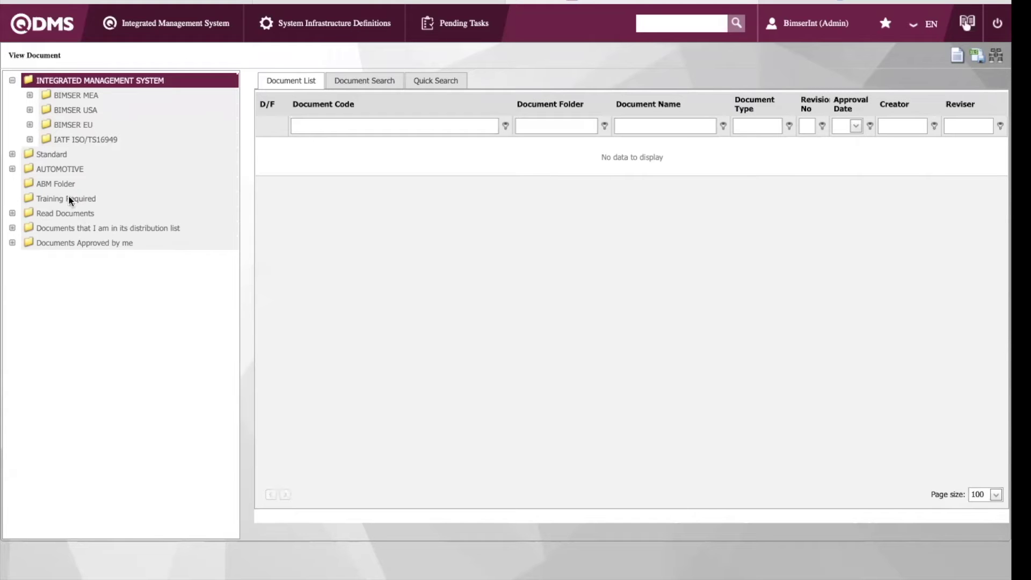
# Select the Standard folder and scroll through its 38 entries of subfolders and SOPs
pyautogui.click(51, 154)
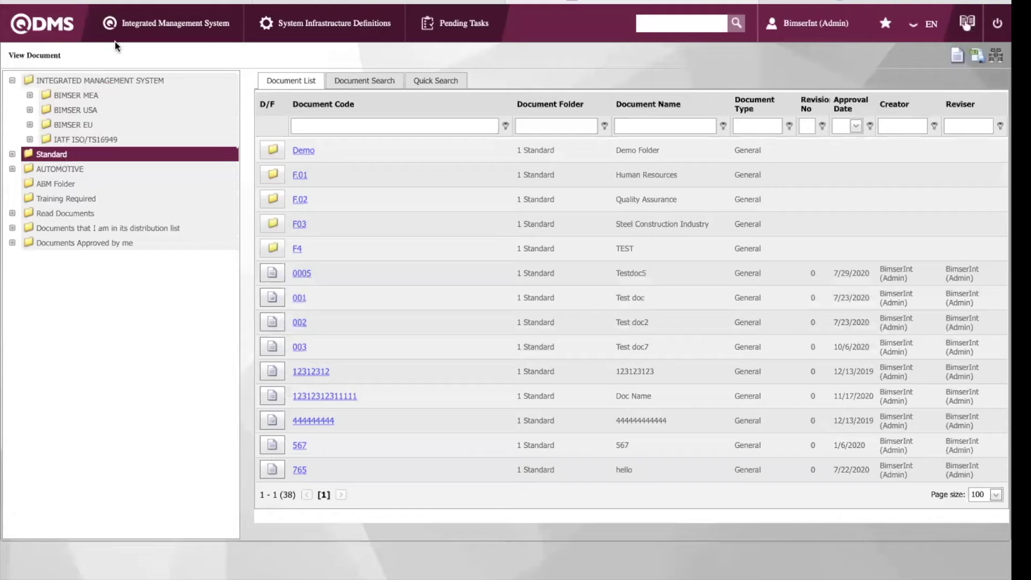
pyautogui.scroll(-10, 515, 347)
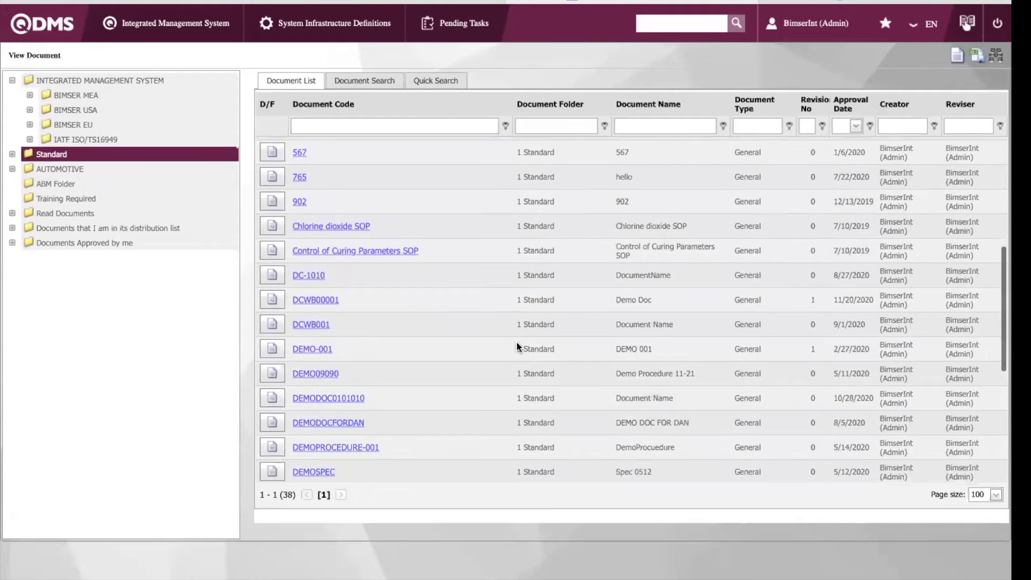
pyautogui.scroll(-2, 517, 343)
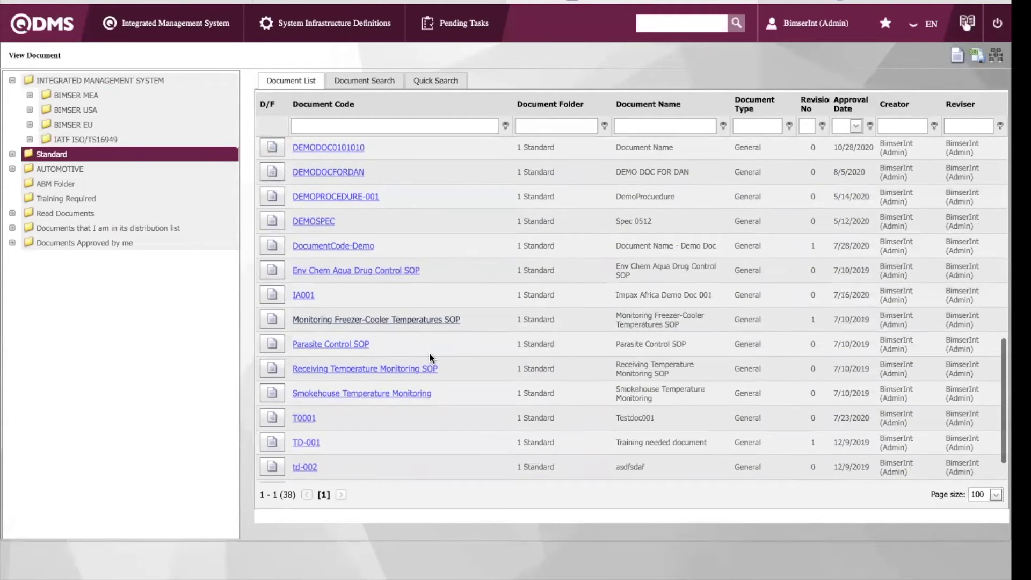
# Open the Monitoring Freezer/Cooler Temperatures SOP and scroll through its V6 content
pyautogui.click(443, 321)
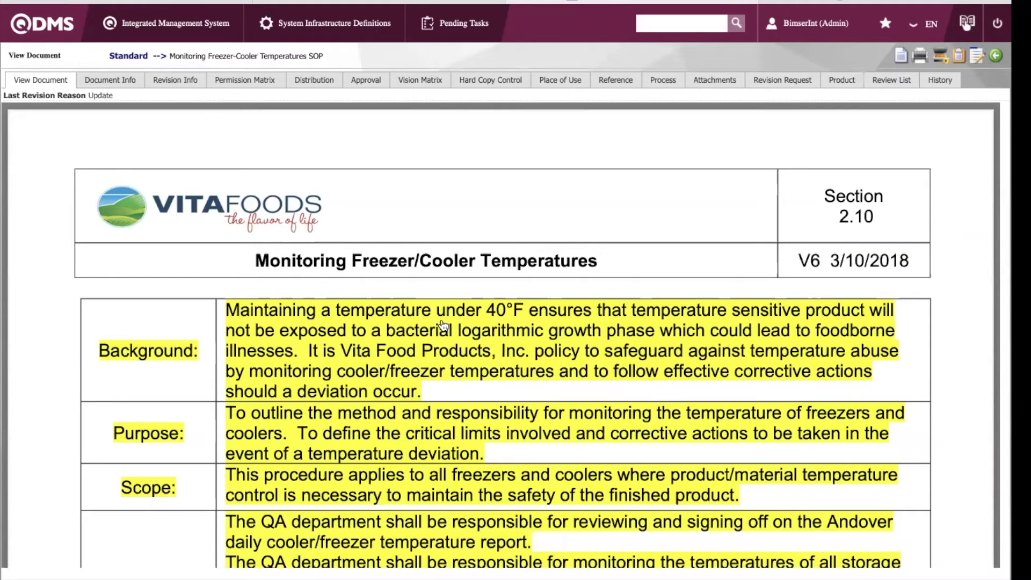
pyautogui.scroll(-10, 457, 344)
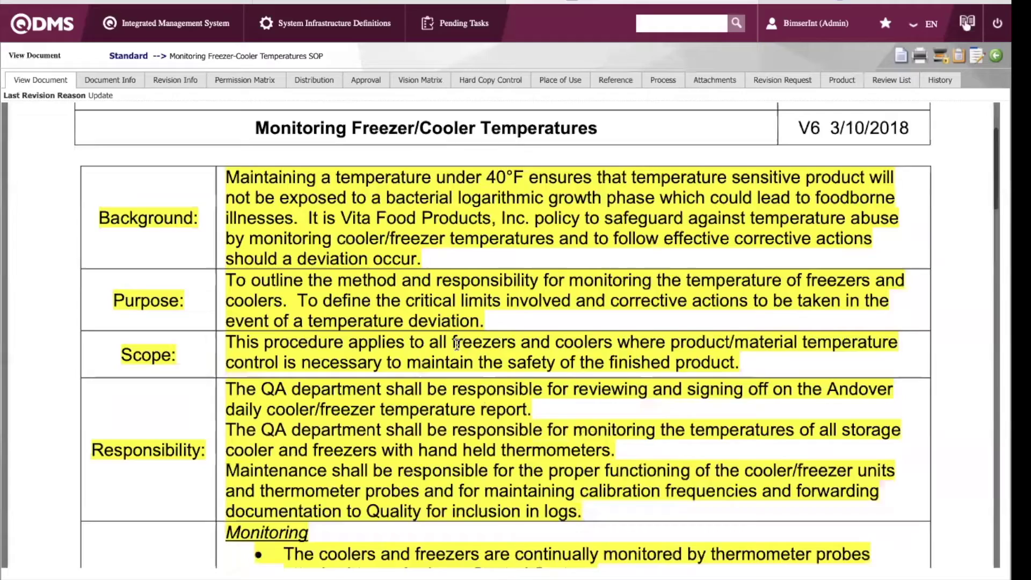
pyautogui.scroll(10, 457, 343)
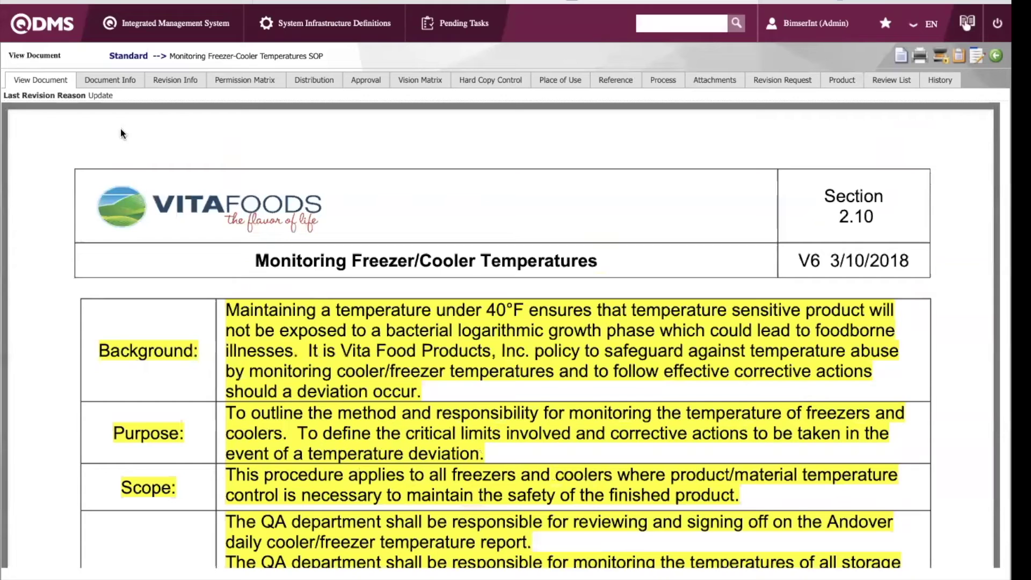
# Review the SOP's Document Info fields, then show its Revision Info with revisions 0 and 1
pyautogui.click(122, 81)
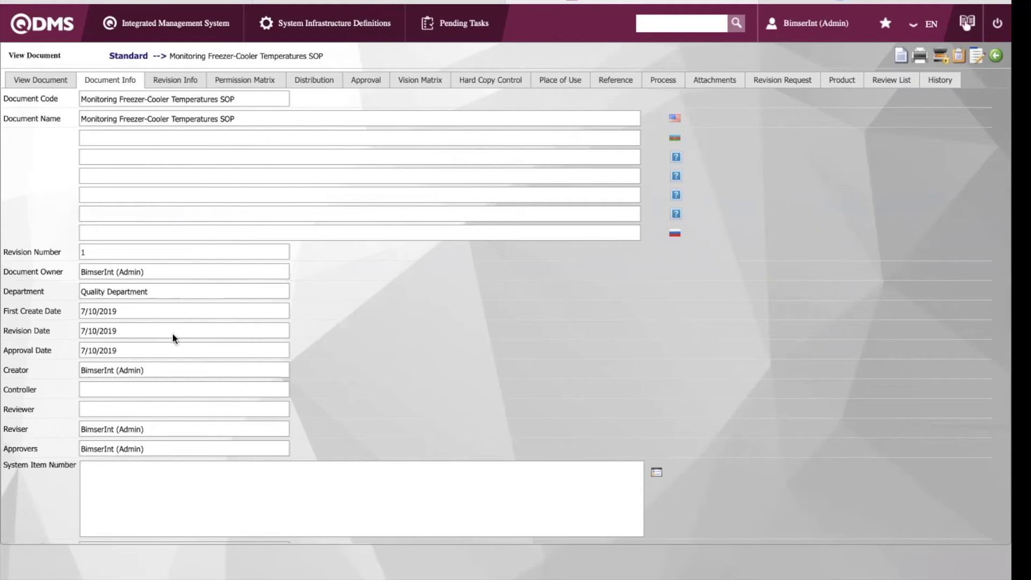
pyautogui.scroll(-1, 210, 368)
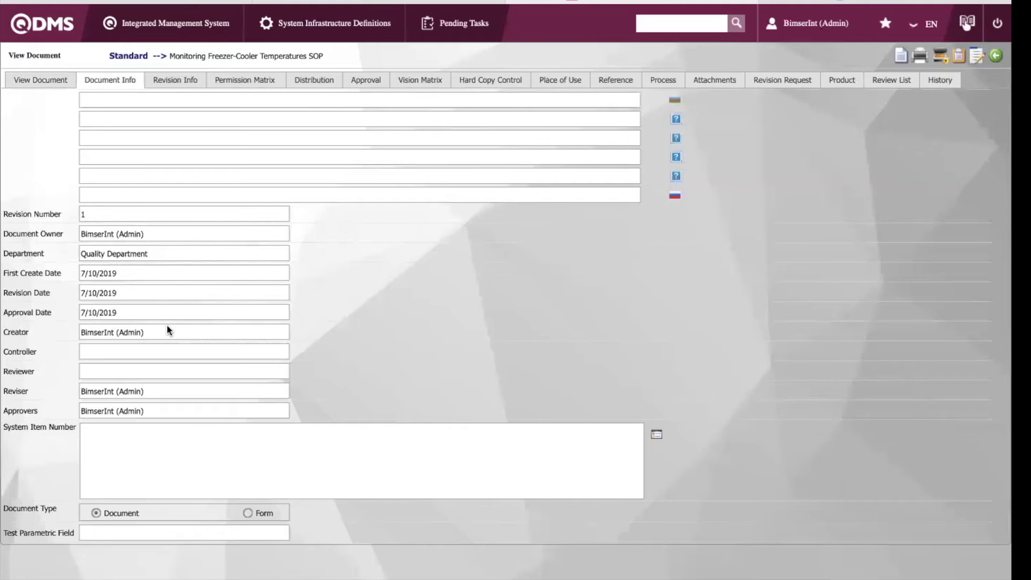
pyautogui.scroll(2, 201, 295)
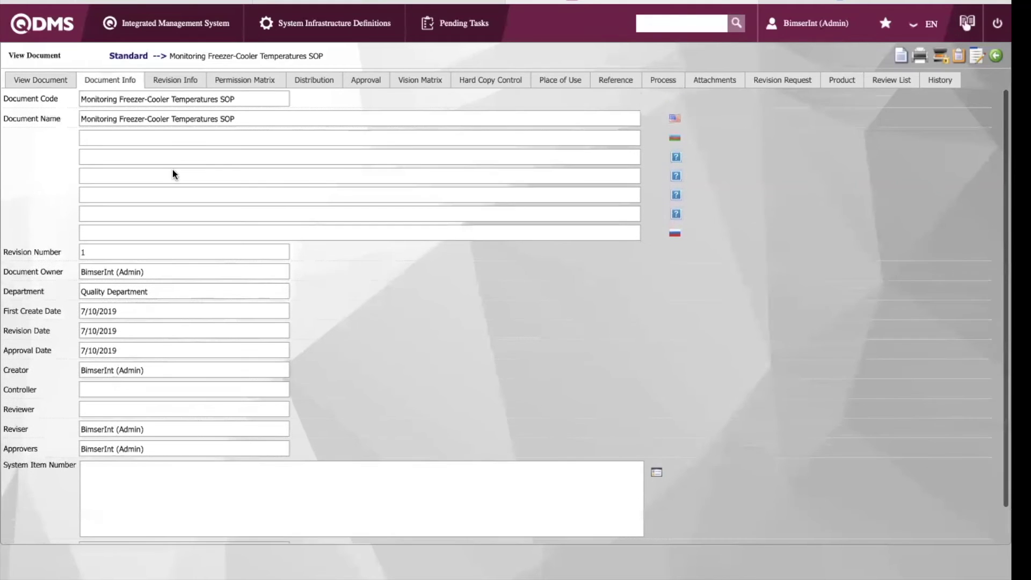
pyautogui.click(177, 84)
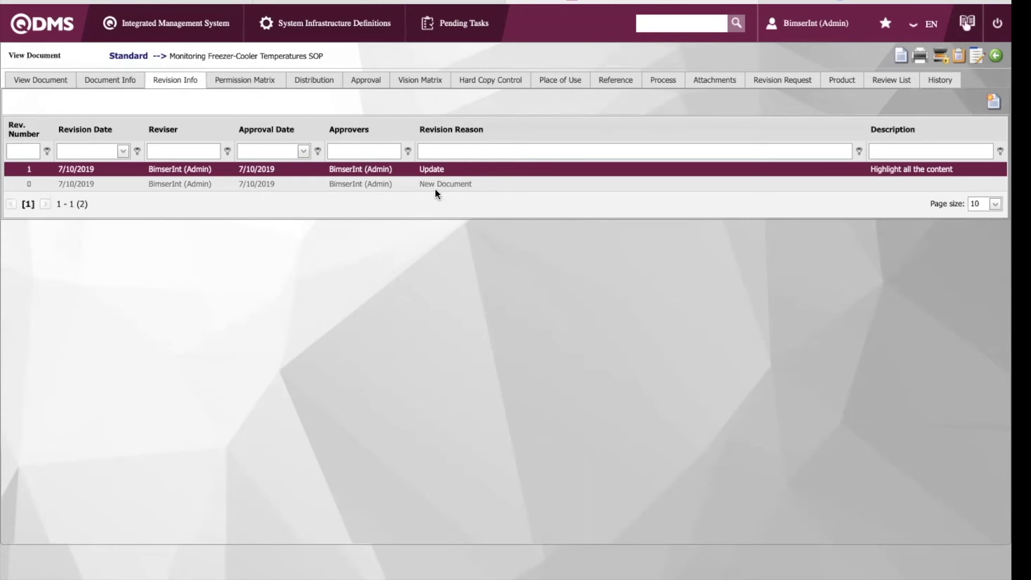
# Step through the SOP's Permission Matrix, Distribution, Approval, Vision Matrix, Attachments and History tabs
pyautogui.click(257, 82)
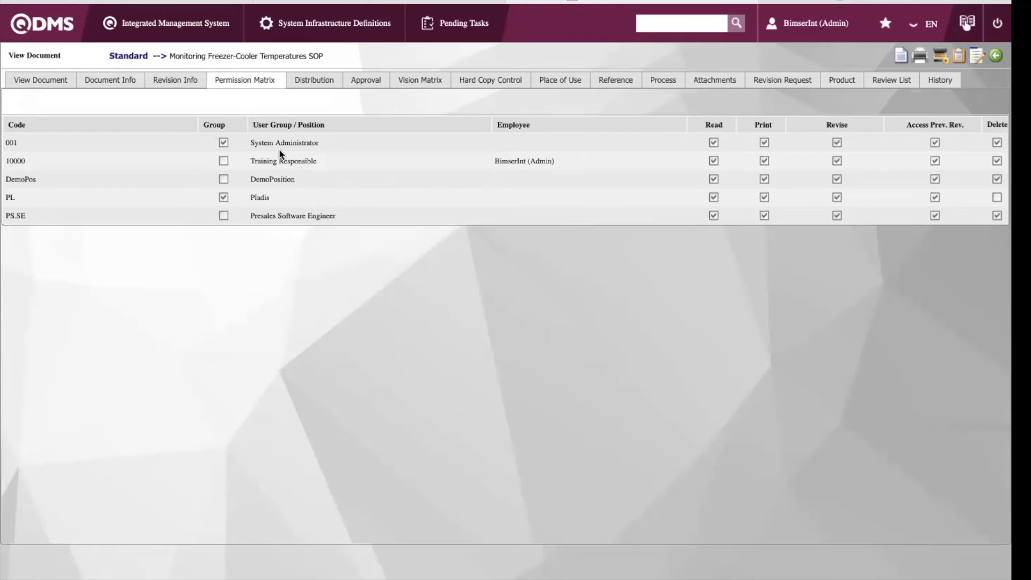
pyautogui.click(308, 79)
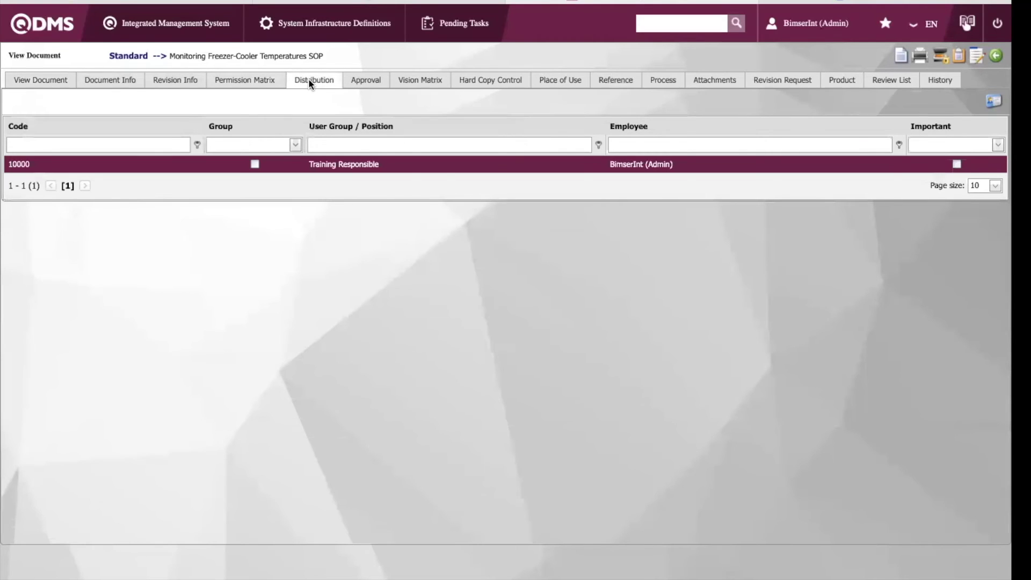
pyautogui.click(370, 82)
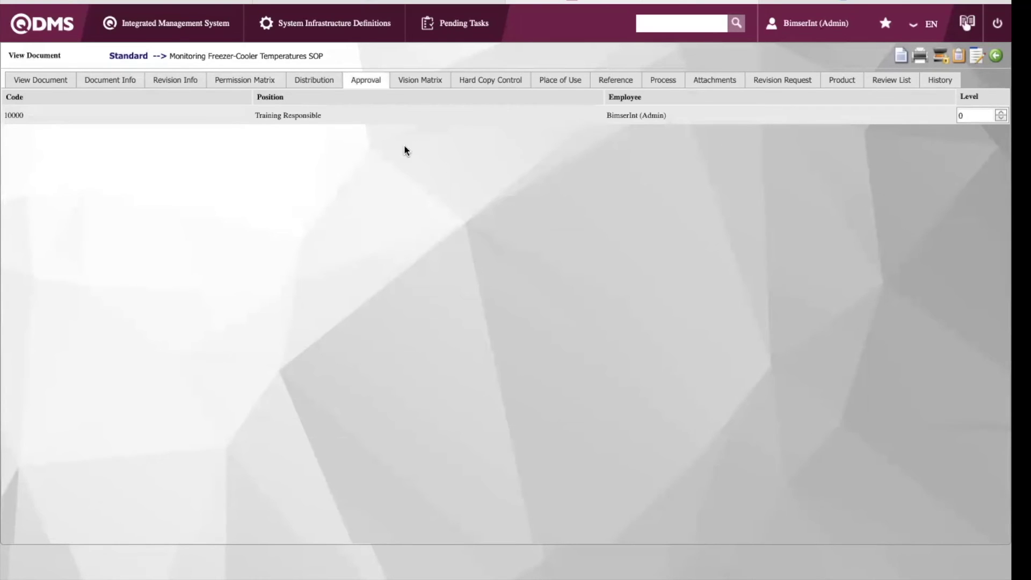
pyautogui.click(424, 81)
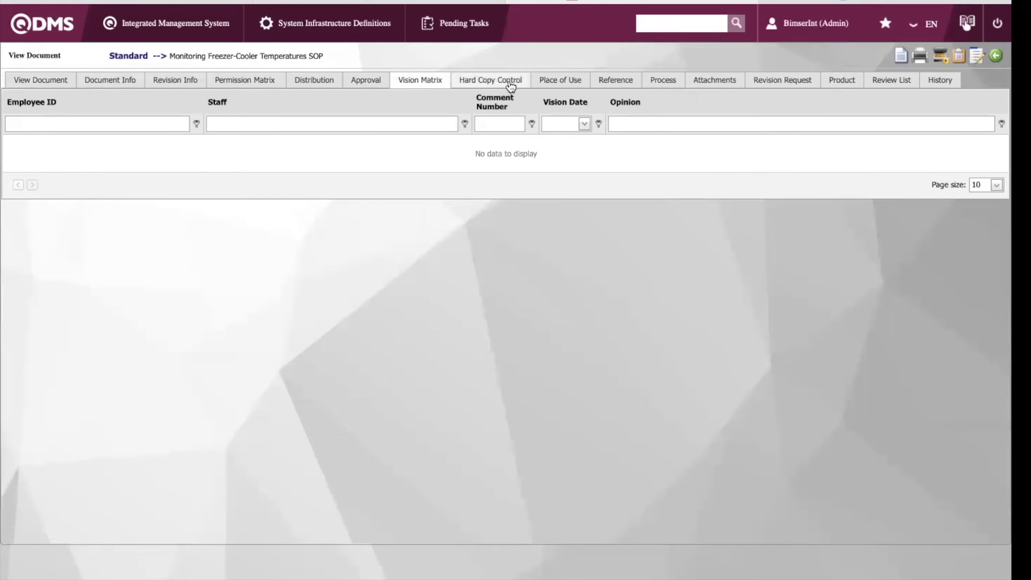
pyautogui.click(708, 88)
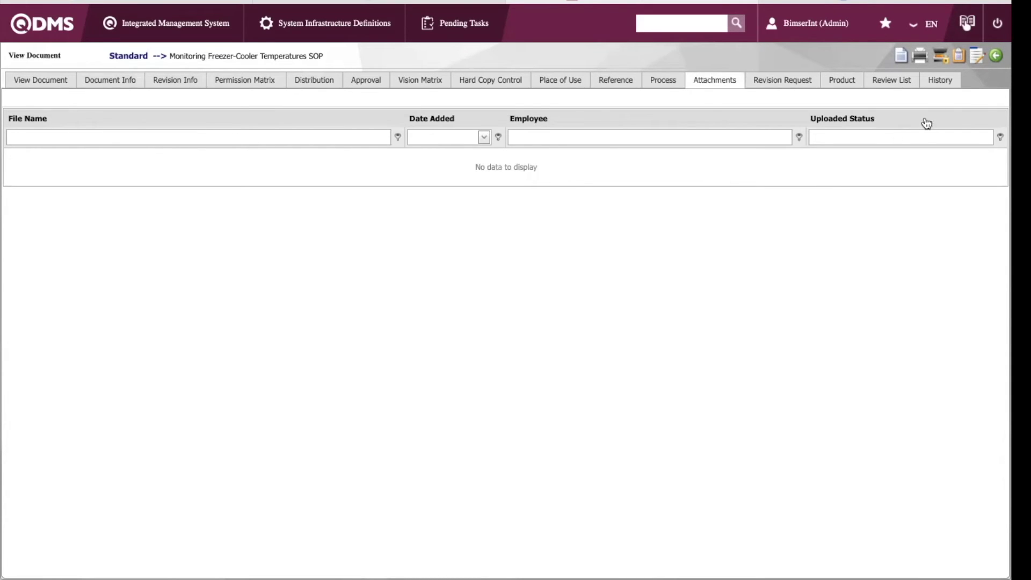
pyautogui.click(938, 84)
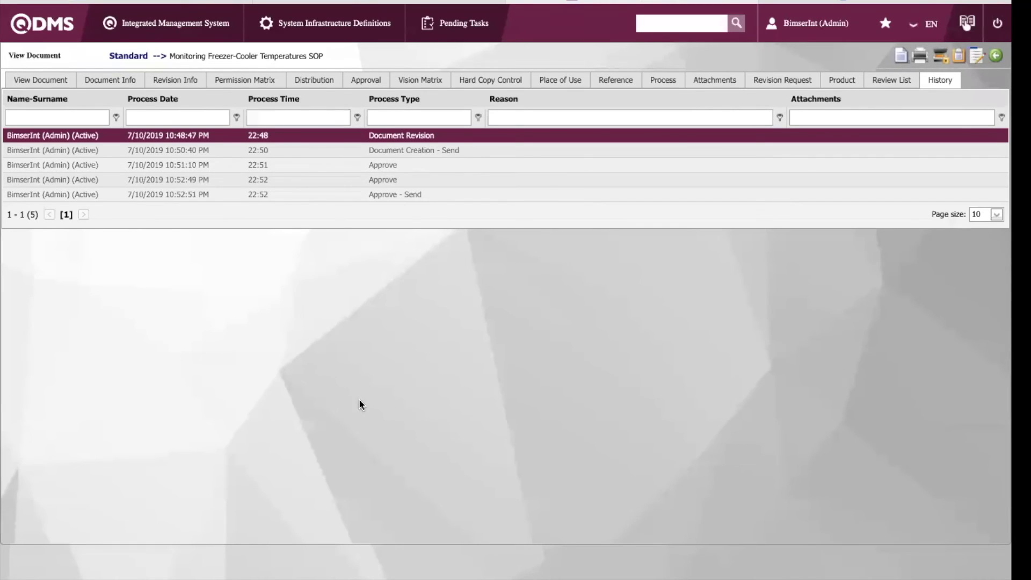
pyautogui.click(221, 25)
pyautogui.moveTo(225, 62)
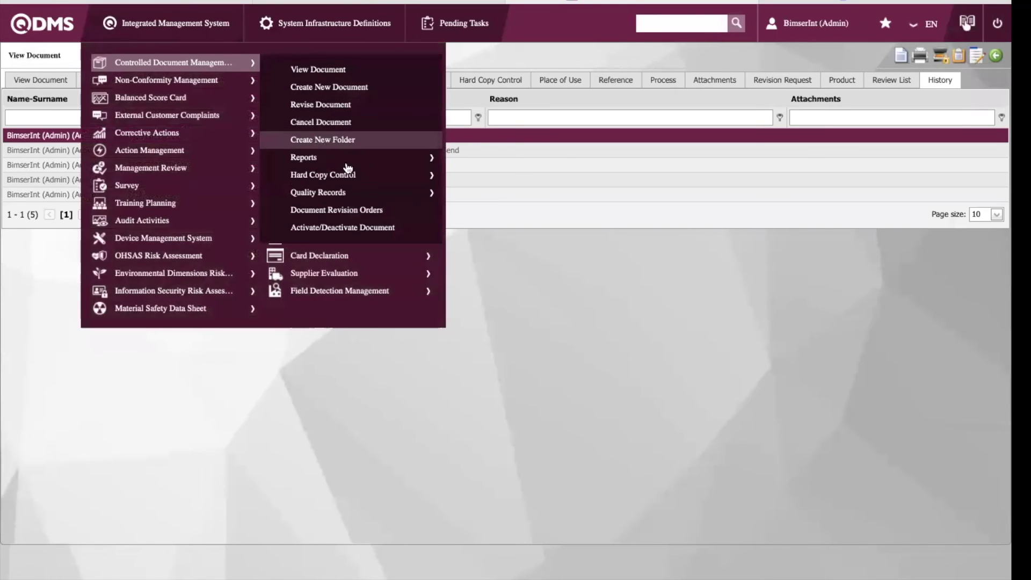
pyautogui.moveTo(366, 161)
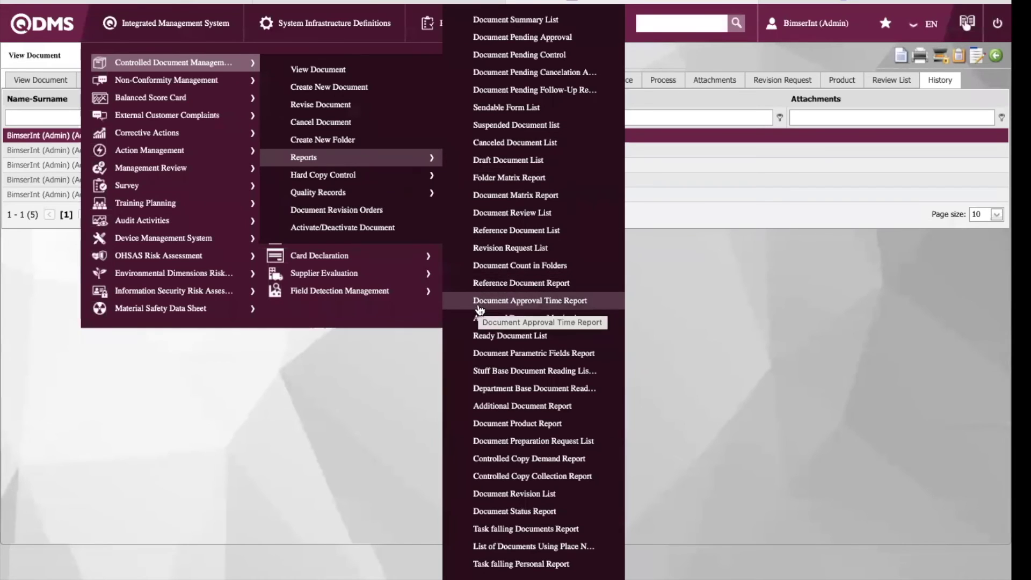
# Open the Document Status Report and browse its Document Search filters, including Status, leaving all empty
pyautogui.click(512, 511)
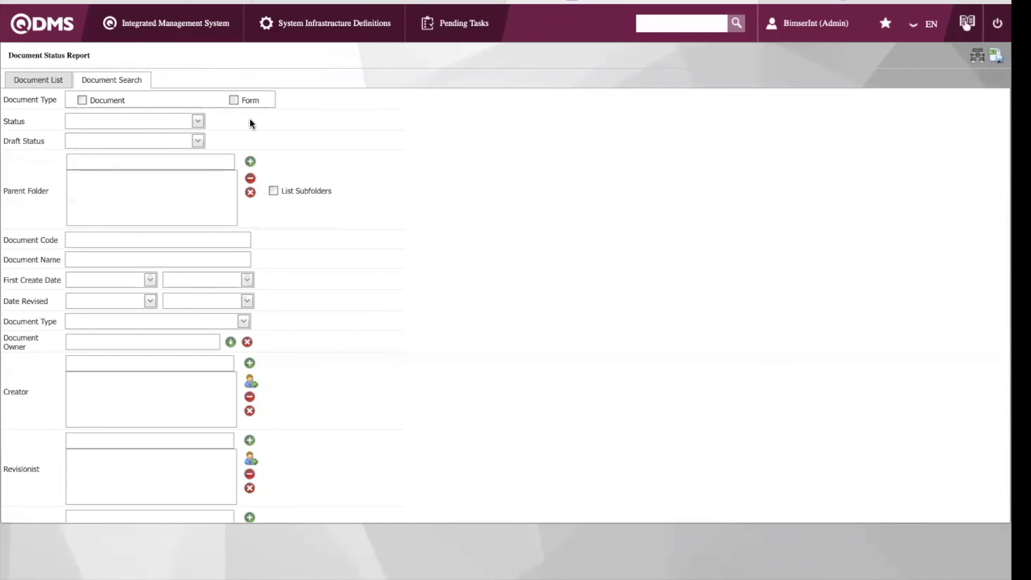
pyautogui.click(199, 122)
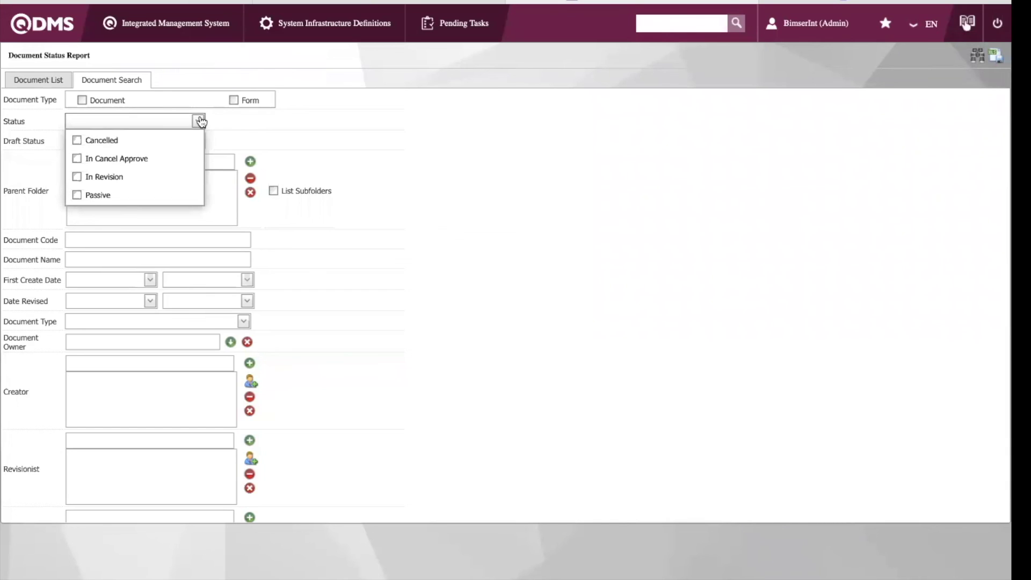
pyautogui.click(230, 122)
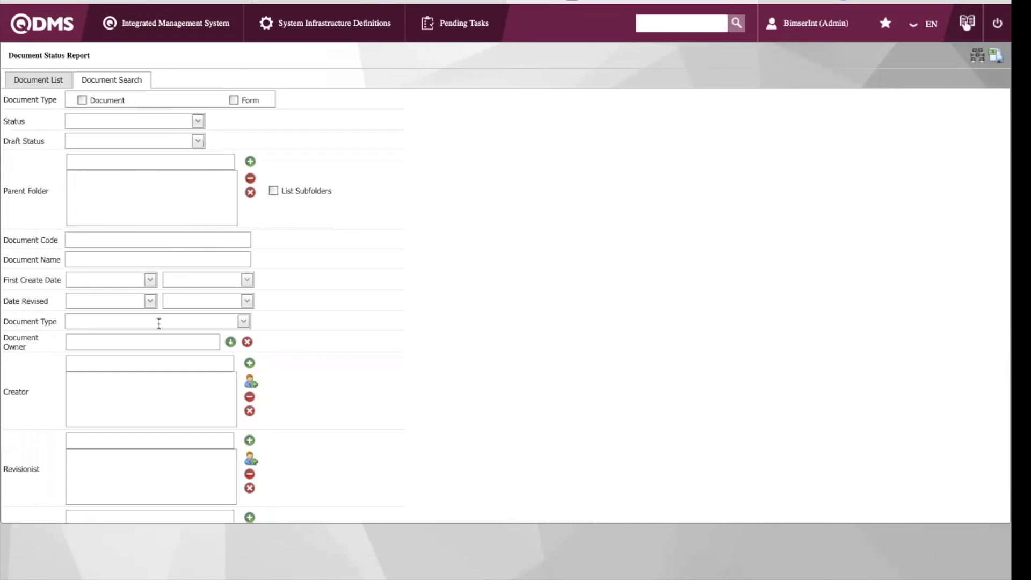
pyautogui.scroll(-1, 159, 324)
pyautogui.scroll(-1, 159, 324)
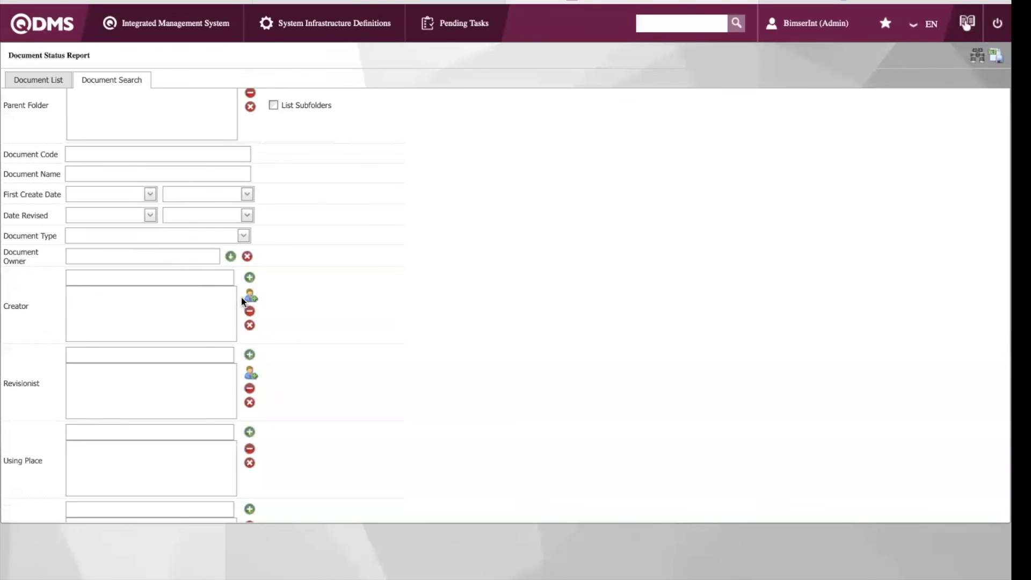
pyautogui.scroll(-5, 232, 350)
pyautogui.scroll(8, 920, 148)
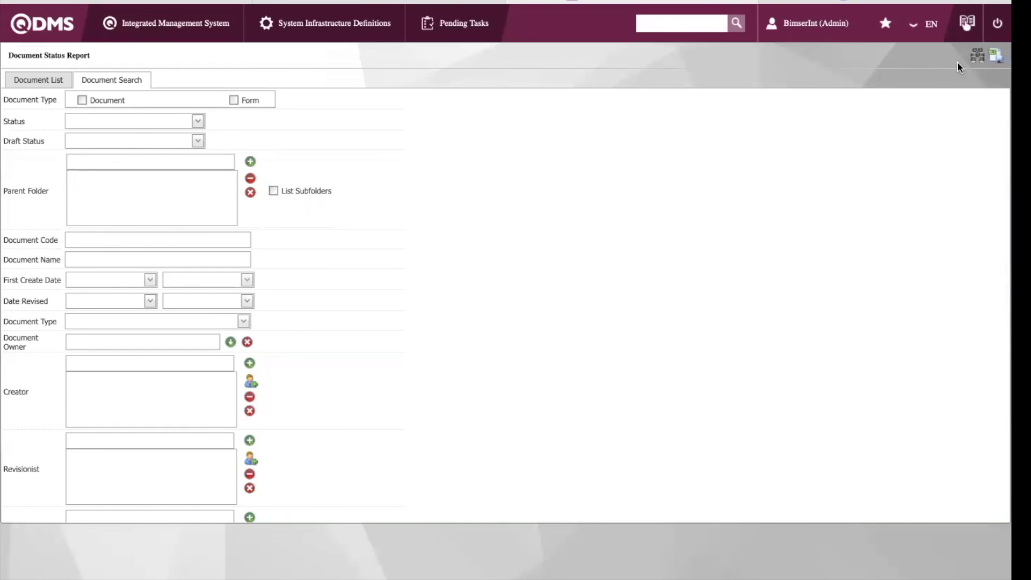
# Run the Document Status Report with no filters to list all 119 documents
pyautogui.click(977, 56)
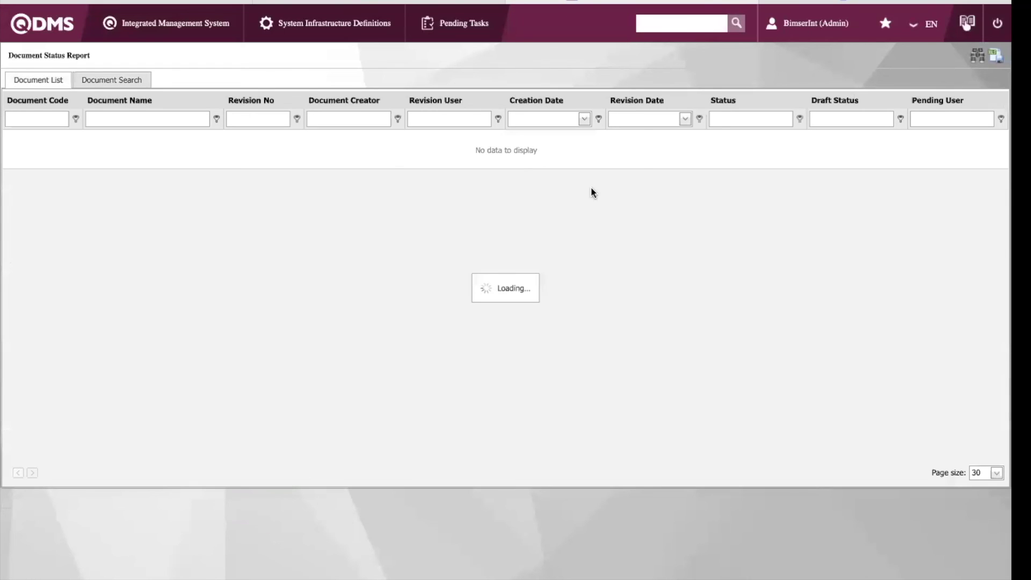